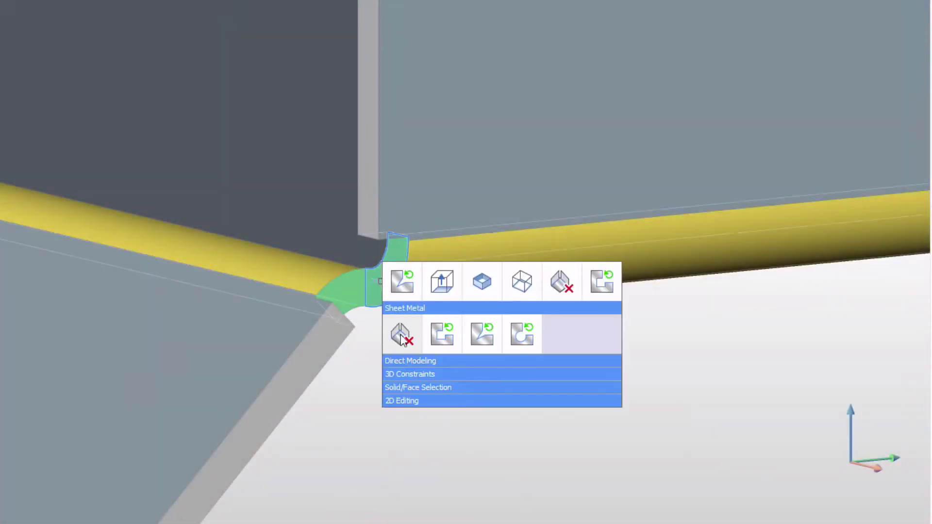
Step: Convert the selected corner relief between the two bends to a circular relief
{"action": "left_click", "coordinate": [520, 346]}
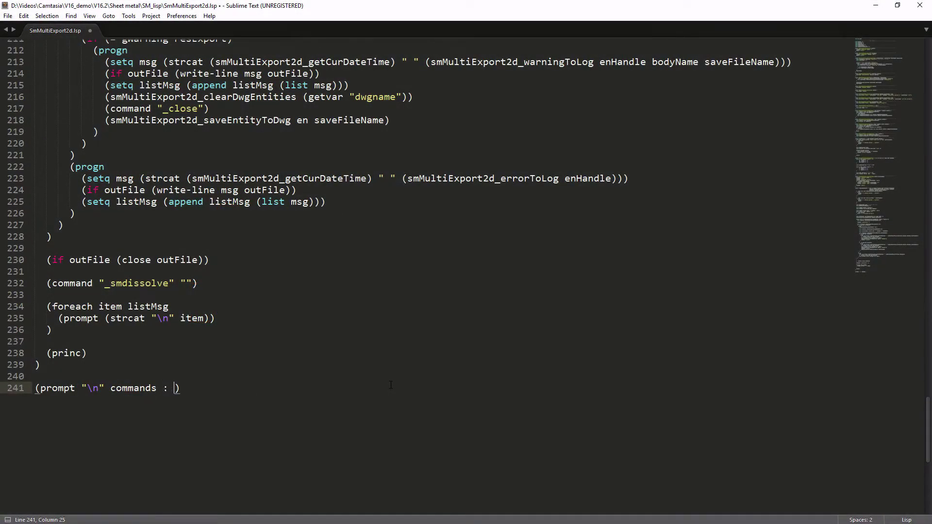
Step: In the Sublime Text script SmMultiExport2d.lsp, add the C:SmMultiExport2d command name to the closing commands prompt
{"action": "type", "text": "C:sm"}
{"action": "key", "text": "Return"}
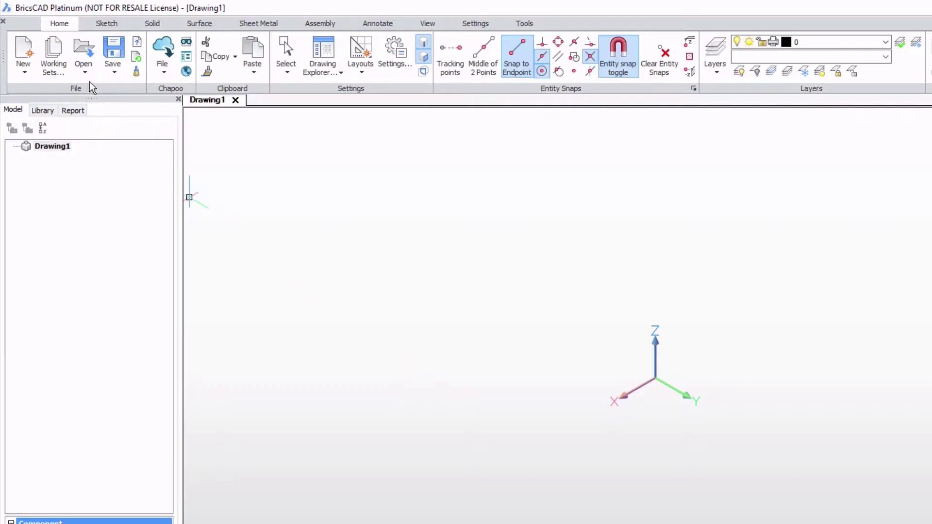
Step: Switch to BricsCAD and import the model file 227-103_03 from the SM_lisp folder, showing the whole assembly
{"action": "left_click", "coordinate": [85, 72]}
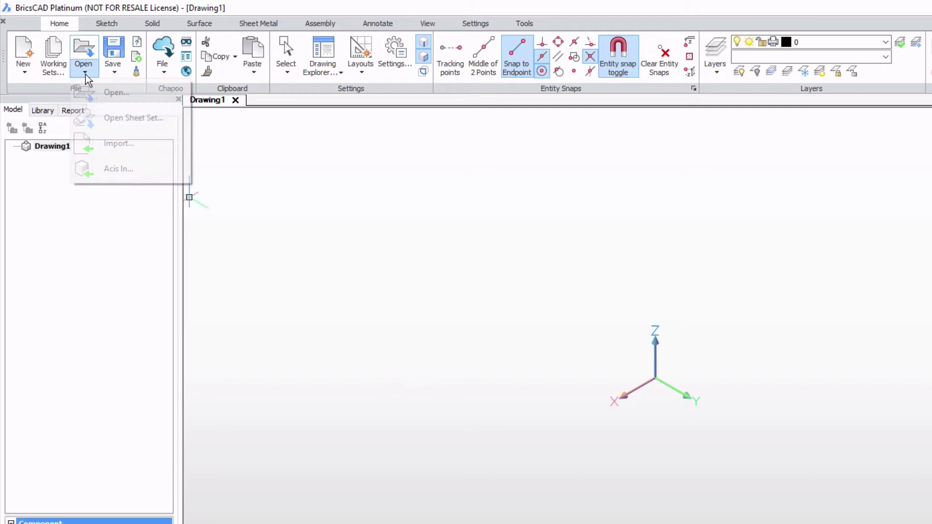
{"action": "left_click", "coordinate": [137, 145]}
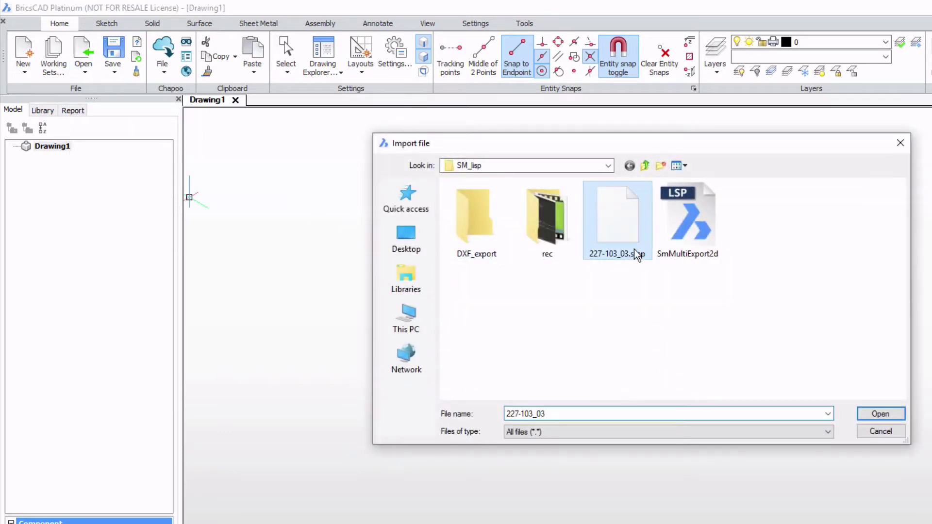
{"action": "left_click", "coordinate": [881, 413]}
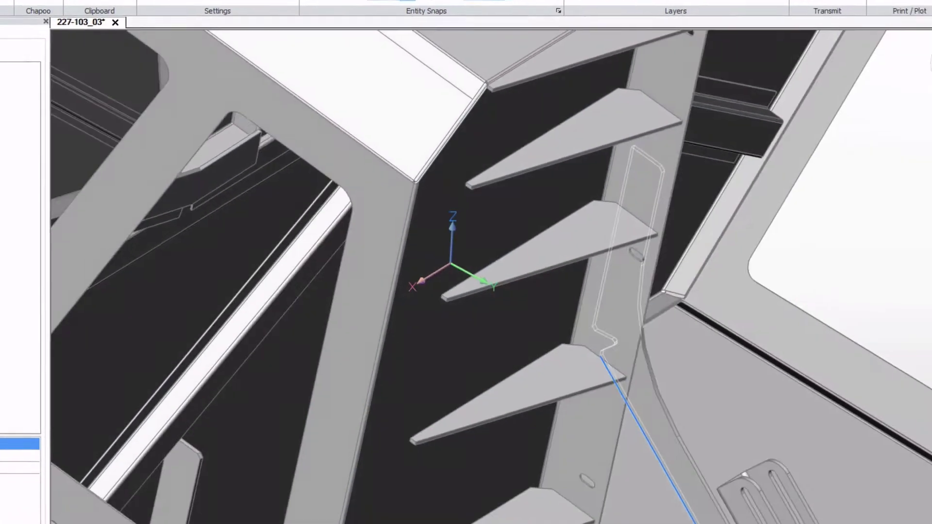
{"action": "scroll", "coordinate": [466, 262], "scroll_direction": "down", "scroll_amount": 5}
{"action": "middle_click_drag", "start_coordinate": [340, 262], "coordinate": [563, 291], "text": "shift"}
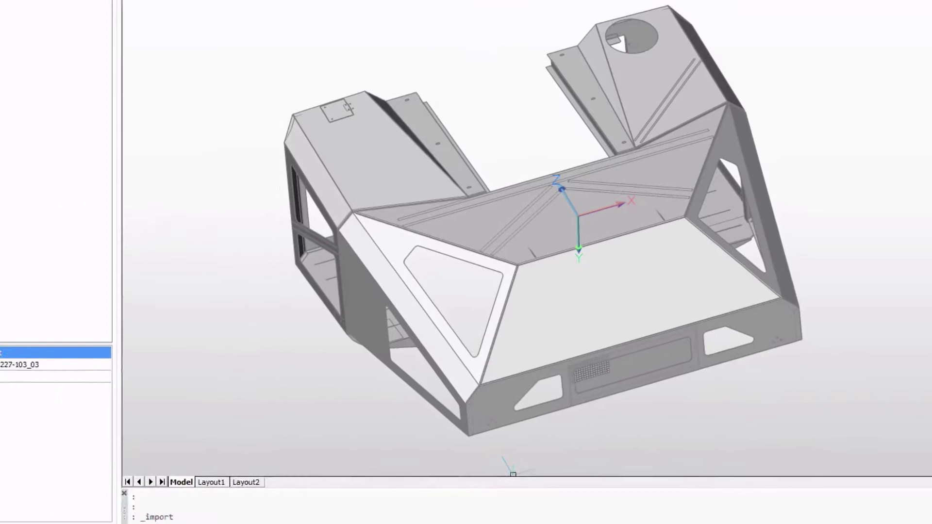
Step: Load the SmMultiExport2d LISP file from the SM_lisp folder as an application file
{"action": "type", "text": "ap"}
{"action": "key", "text": "Return"}
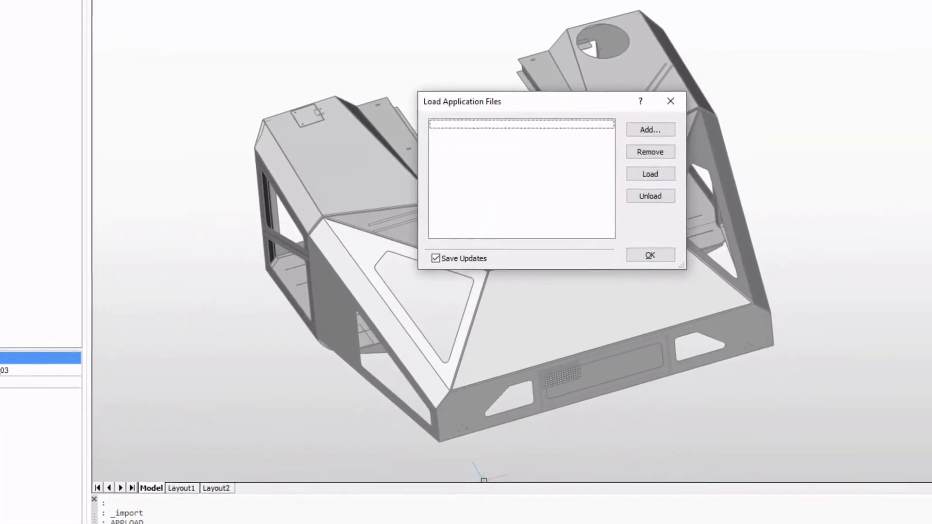
{"action": "left_click", "coordinate": [522, 171]}
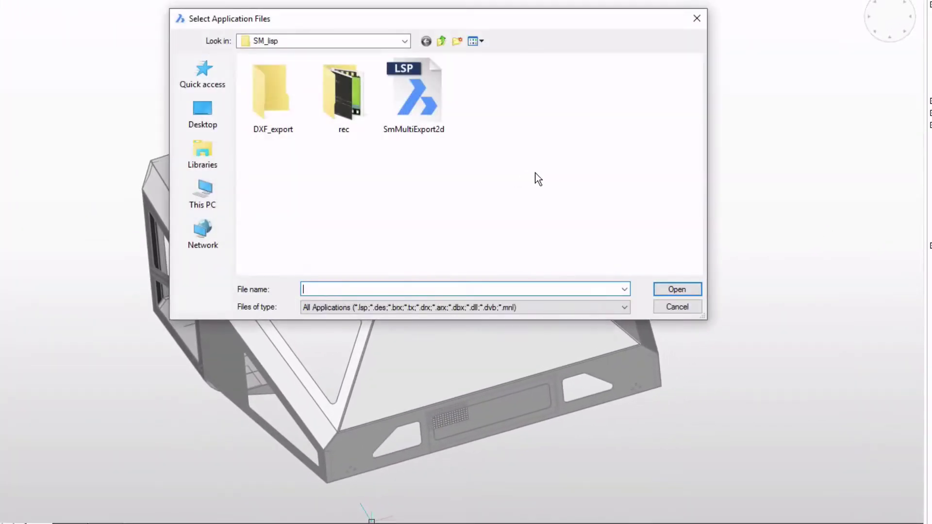
{"action": "left_click", "coordinate": [439, 103]}
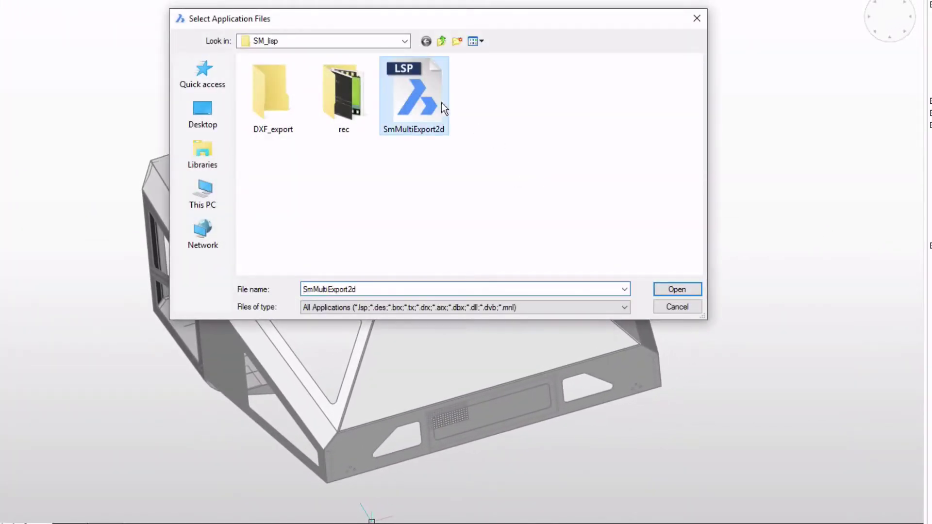
{"action": "left_click", "coordinate": [700, 289]}
{"action": "left_click", "coordinate": [524, 228]}
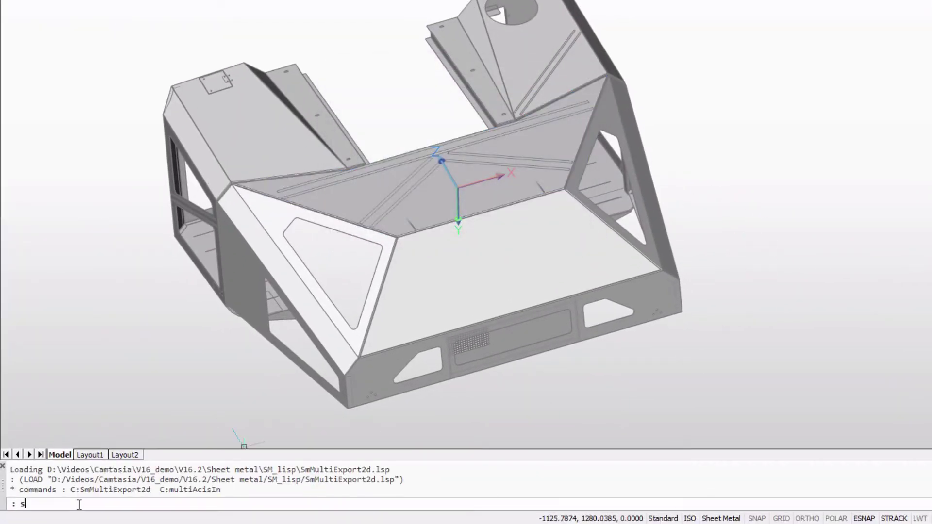
Step: Run SmMultiExport2d to batch-export the sheet metal bodies into the DXF_export folder
{"action": "key", "text": "Return"}
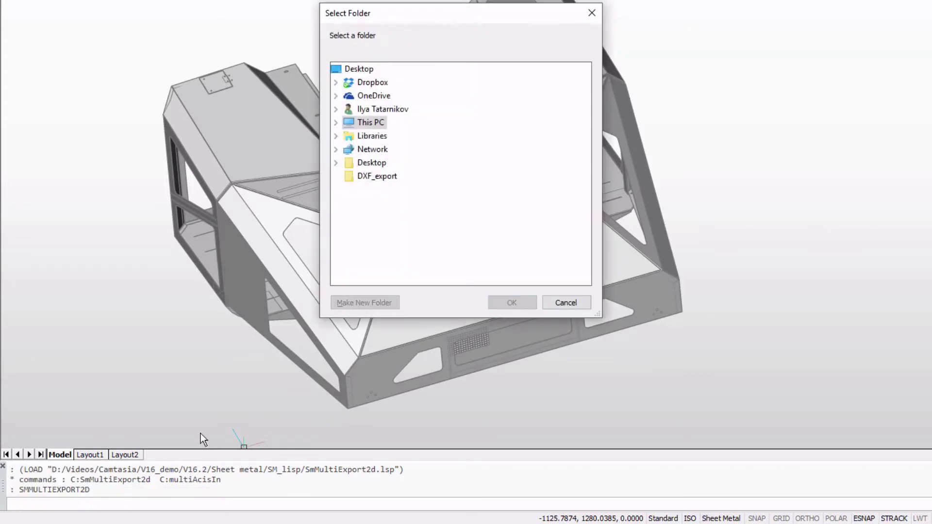
{"action": "left_click", "coordinate": [503, 304]}
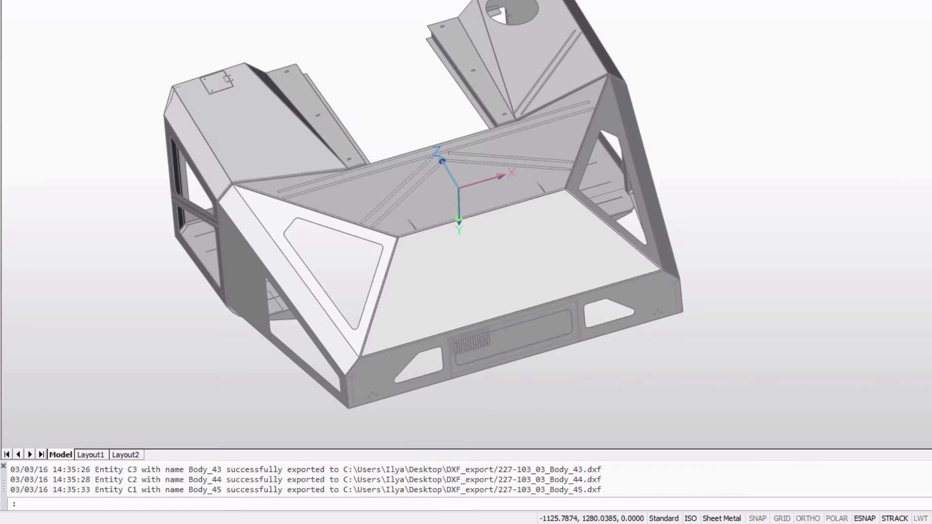
Step: Switch to File Explorer and review the exported files and the 227-103_03 text log for warnings in the DXF_export folder
{"action": "key", "text": "alt+Tab"}
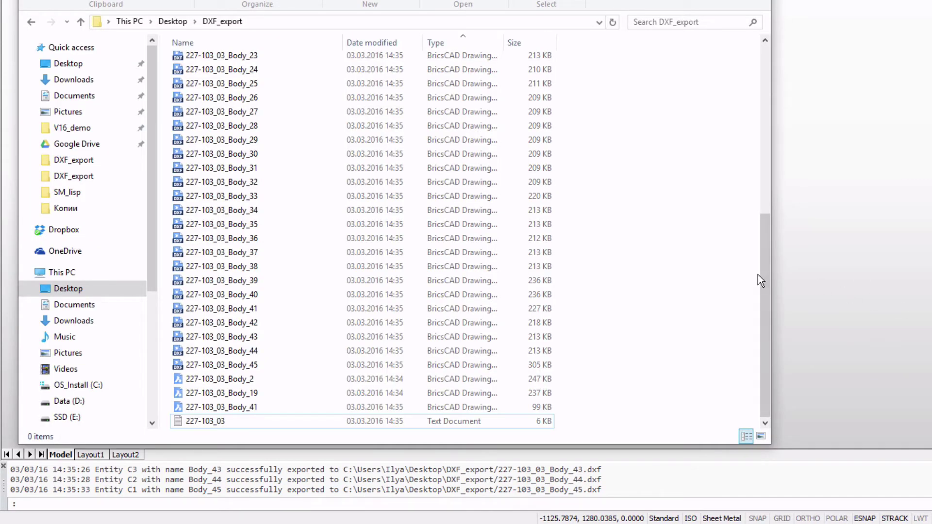
{"action": "left_click_drag", "start_coordinate": [760, 276], "coordinate": [774, 319]}
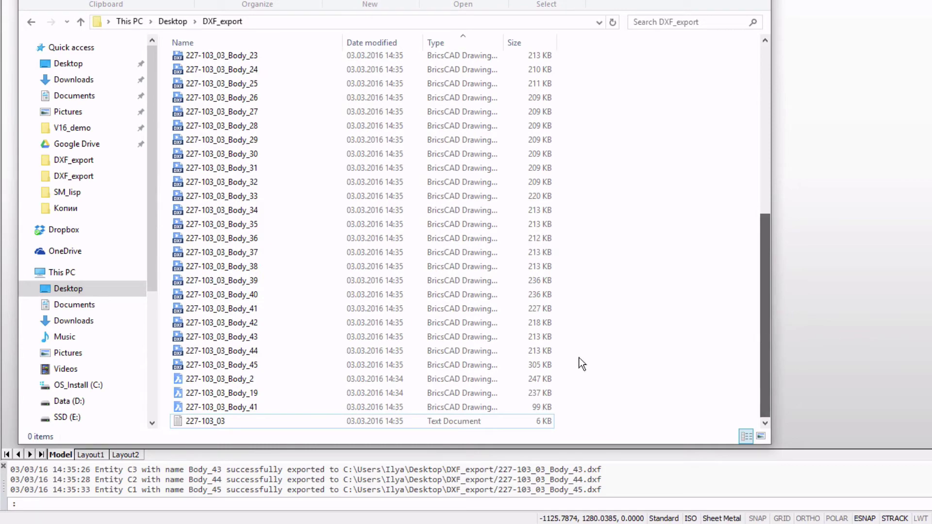
{"action": "double_click", "coordinate": [228, 423]}
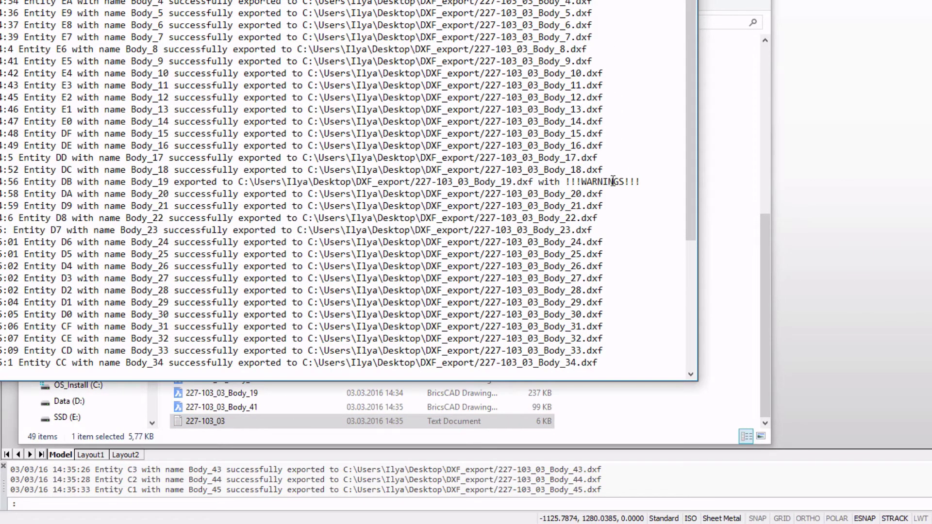
{"action": "left_click_drag", "start_coordinate": [689, 160], "coordinate": [697, 296]}
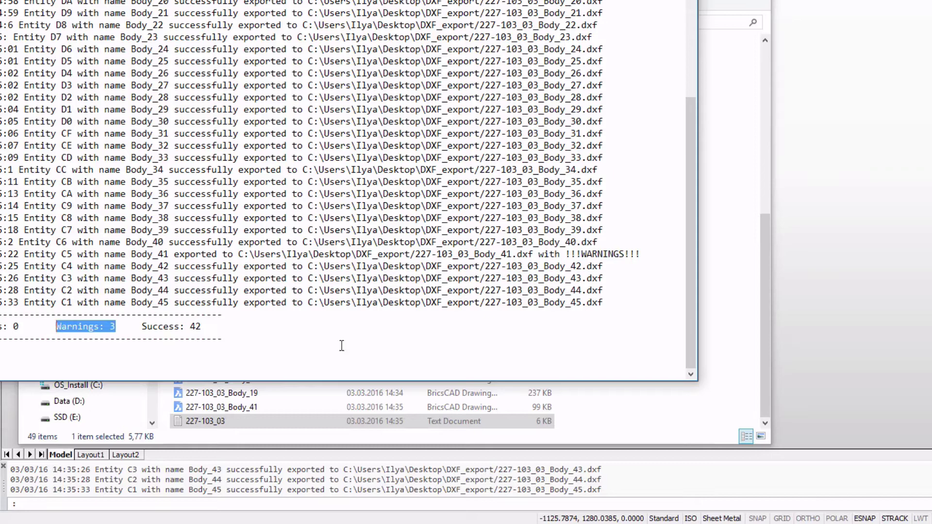
{"action": "key", "text": "alt+F4"}
Step: Open the 227-103_03_Body_41 drawing from the DXF_export folder in BricsCAD and fit the part in the view
{"action": "left_click", "coordinate": [275, 403]}
{"action": "left_click", "coordinate": [252, 377]}
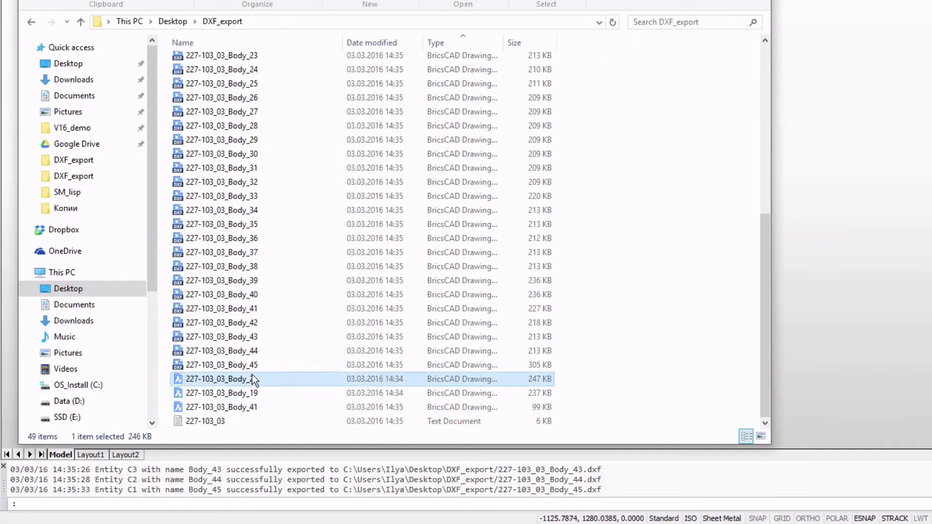
{"action": "left_click", "coordinate": [252, 392]}
{"action": "left_click", "coordinate": [249, 408]}
{"action": "left_click_drag", "start_coordinate": [234, 409], "coordinate": [293, 473]}
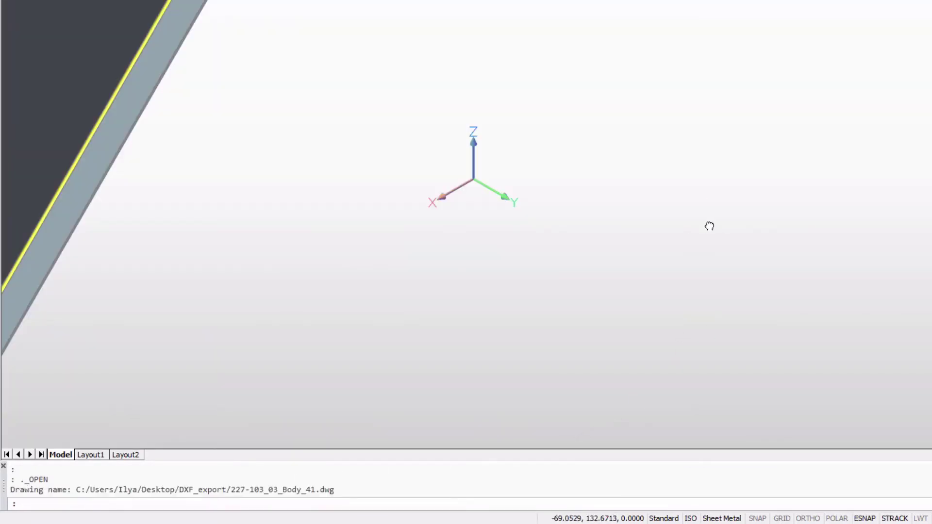
{"action": "middle_click", "coordinate": [709, 226]}
{"action": "middle_click", "coordinate": [710, 226]}
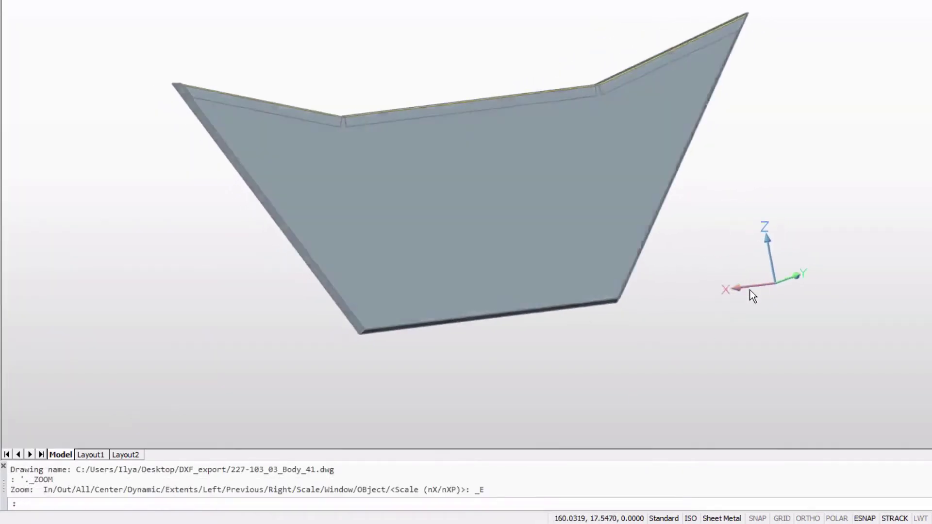
Step: Unfold the sheet metal body from its large flat face and place the flat pattern beside the part
{"action": "middle_click_drag", "start_coordinate": [750, 290], "coordinate": [551, 194], "text": "shift"}
{"action": "mouse_move", "coordinate": [555, 194]}
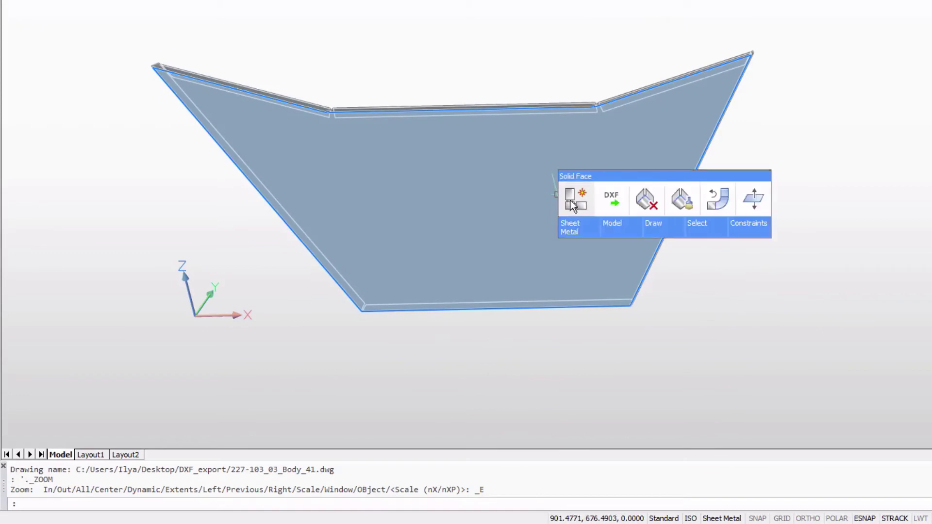
{"action": "left_click", "coordinate": [570, 200]}
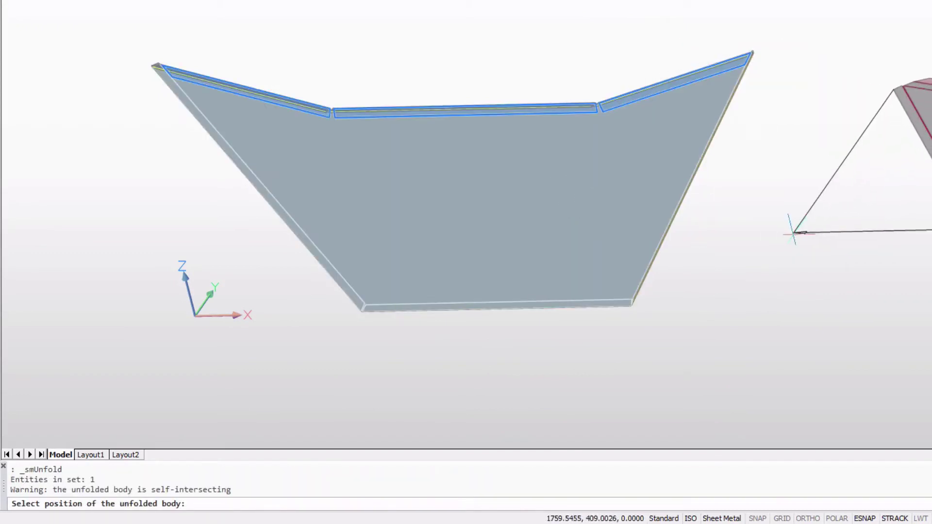
{"action": "left_click", "coordinate": [794, 232]}
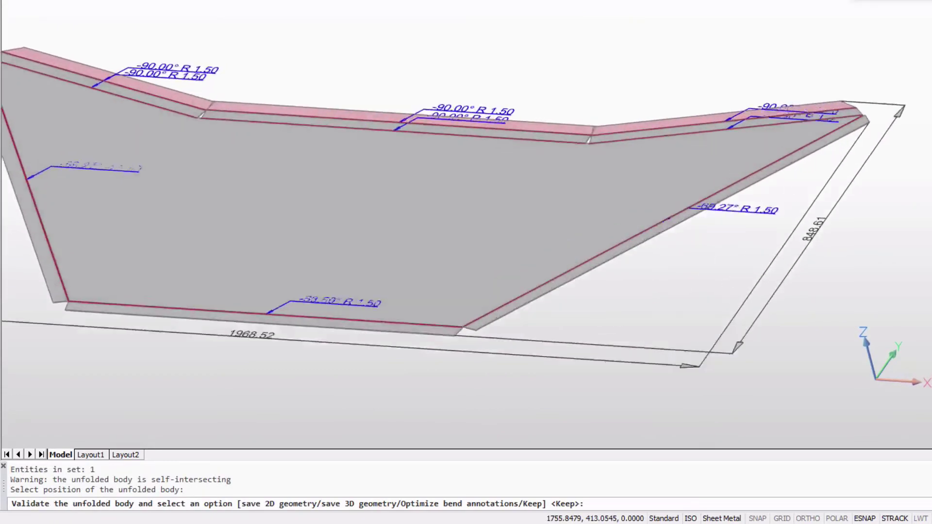
Step: Examine the flange corners of the unfolded body and the unfold warning on the command line
{"action": "scroll", "coordinate": [610, 127], "scroll_direction": "up", "scroll_amount": 9}
{"action": "middle_click_drag", "start_coordinate": [610, 121], "coordinate": [680, 207]}
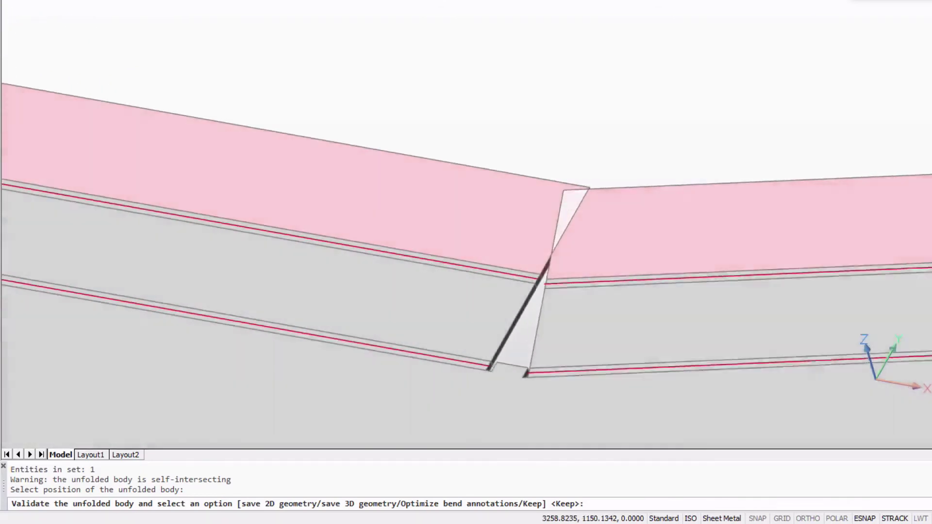
{"action": "mouse_move", "coordinate": [593, 169]}
{"action": "middle_mouse_down", "text": "shift"}
{"action": "mouse_move", "coordinate": [595, 225]}
{"action": "mouse_move", "coordinate": [581, 148]}
{"action": "middle_mouse_up", "text": "shift"}
{"action": "scroll", "coordinate": [582, 148], "scroll_direction": "down", "scroll_amount": 3}
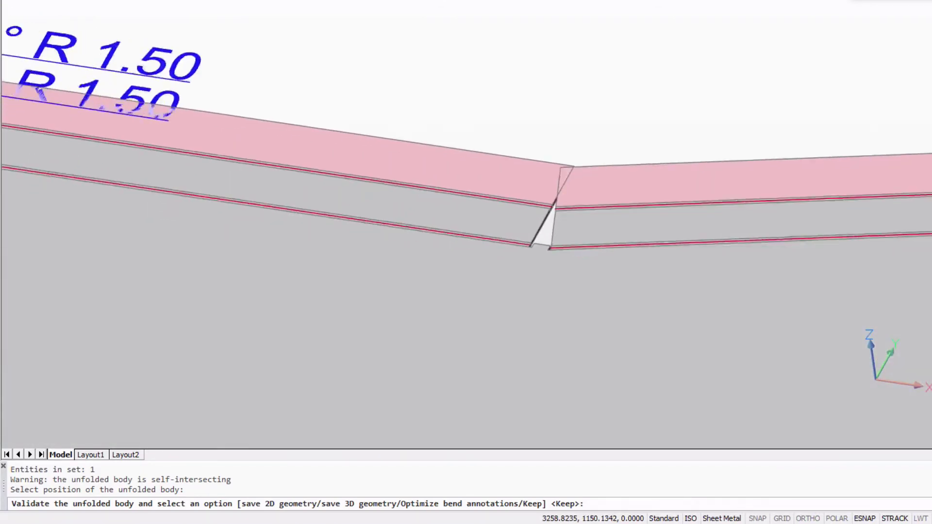
{"action": "scroll", "coordinate": [192, 426], "scroll_direction": "down", "scroll_amount": 6}
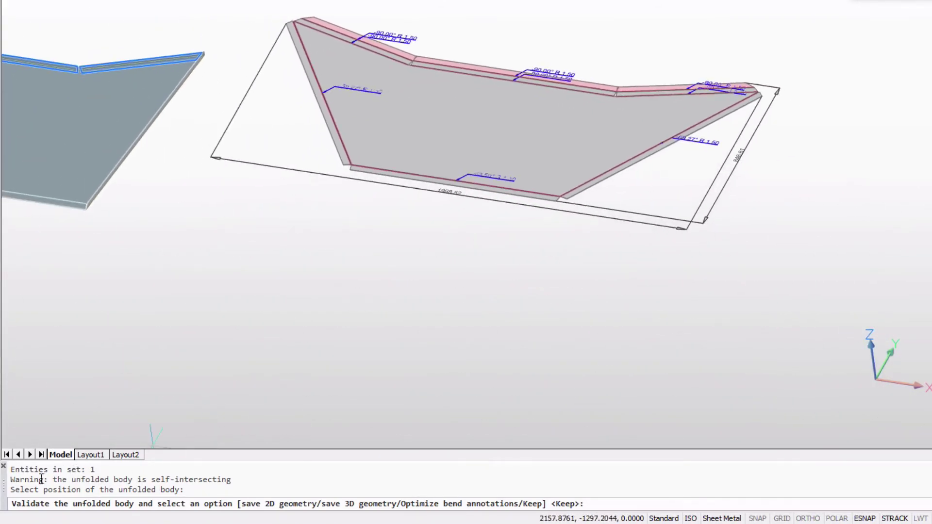
{"action": "left_click_drag", "start_coordinate": [42, 479], "coordinate": [252, 479]}
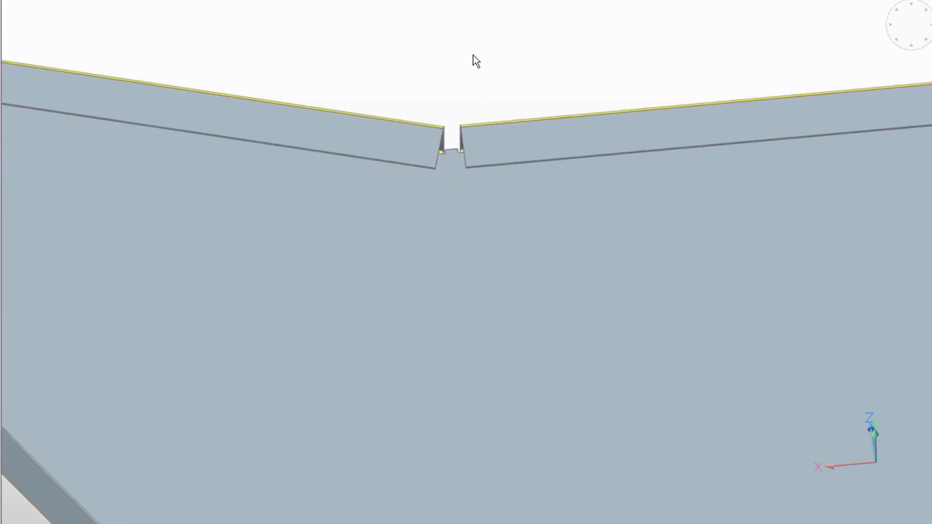
Step: Move the end edges of one flange at the first corner gap to widen the gap
{"action": "left_click_drag", "start_coordinate": [438, 73], "coordinate": [489, 252]}
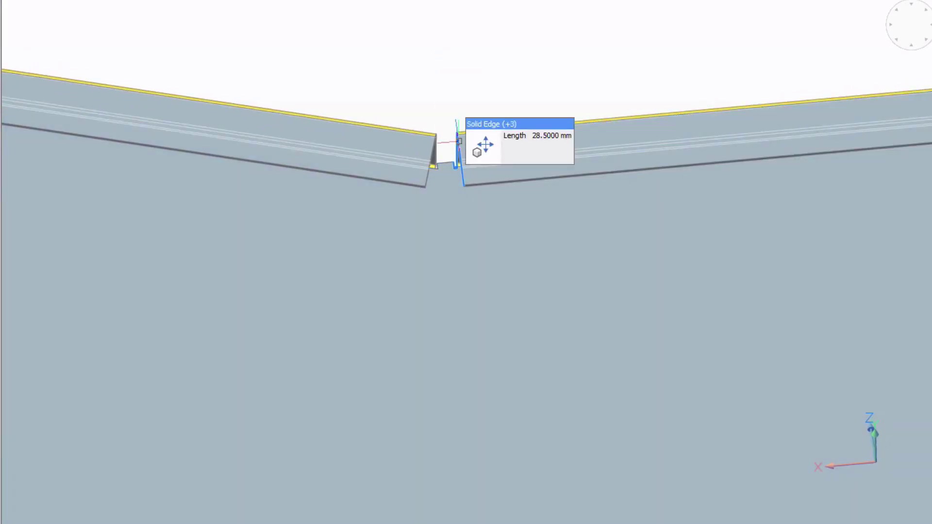
{"action": "left_click", "coordinate": [486, 145]}
{"action": "left_click", "coordinate": [444, 66]}
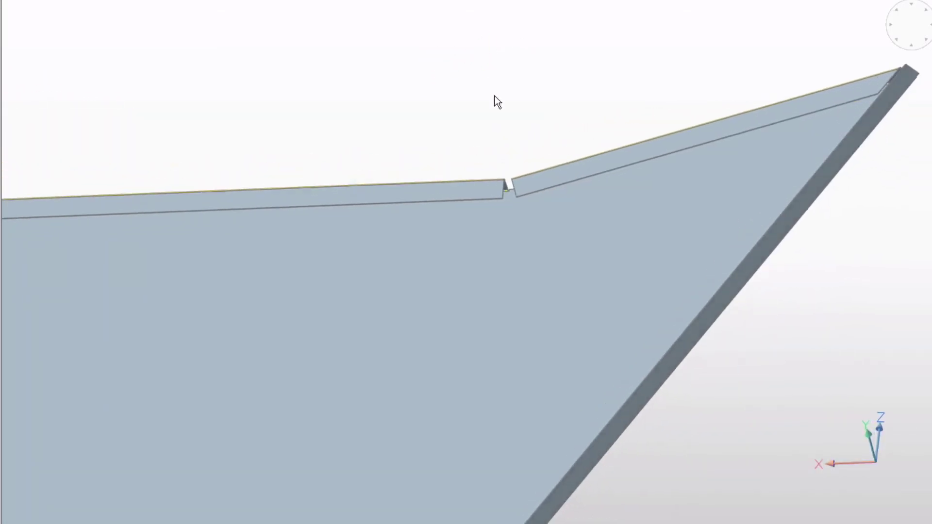
Step: Select the flange end edges at the second corner gap and move them back to widen that gap
{"action": "left_click_drag", "start_coordinate": [529, 110], "coordinate": [557, 214]}
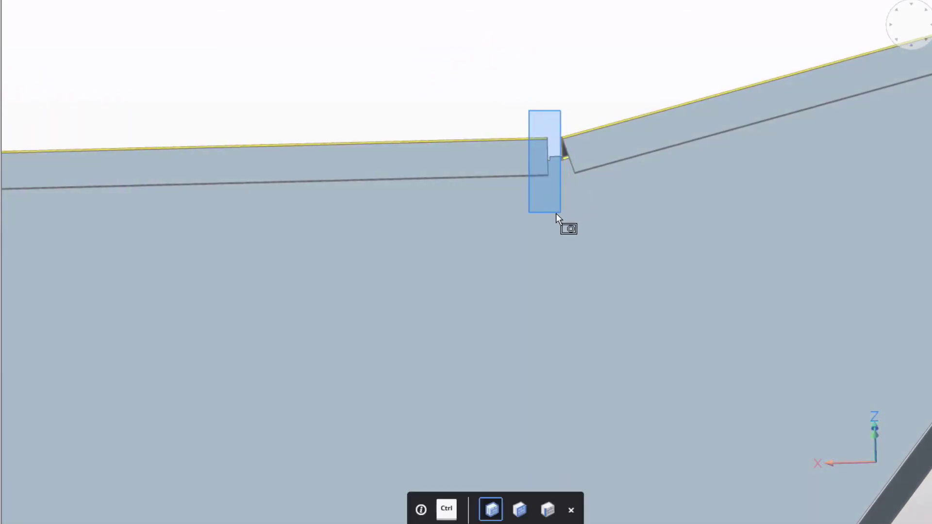
{"action": "key", "text": "ctrl"}
{"action": "left_click", "coordinate": [556, 214]}
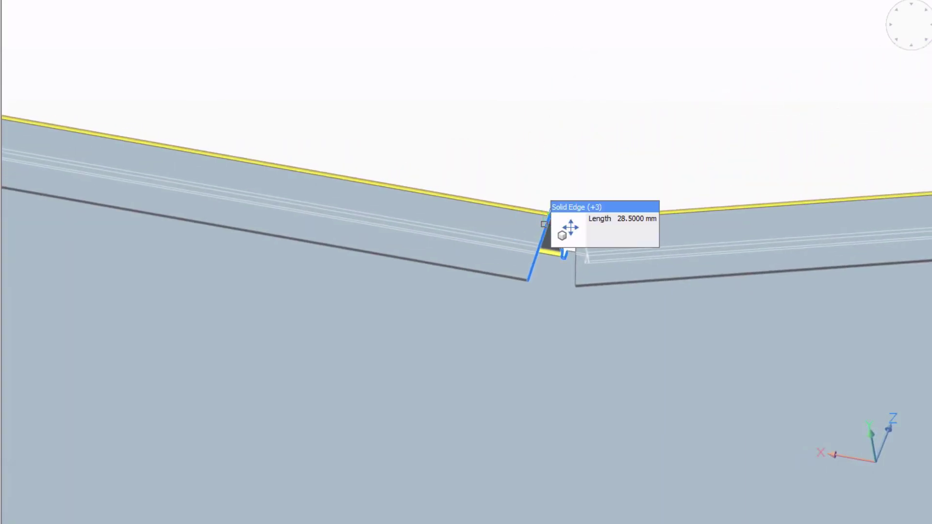
{"action": "left_click", "coordinate": [628, 125]}
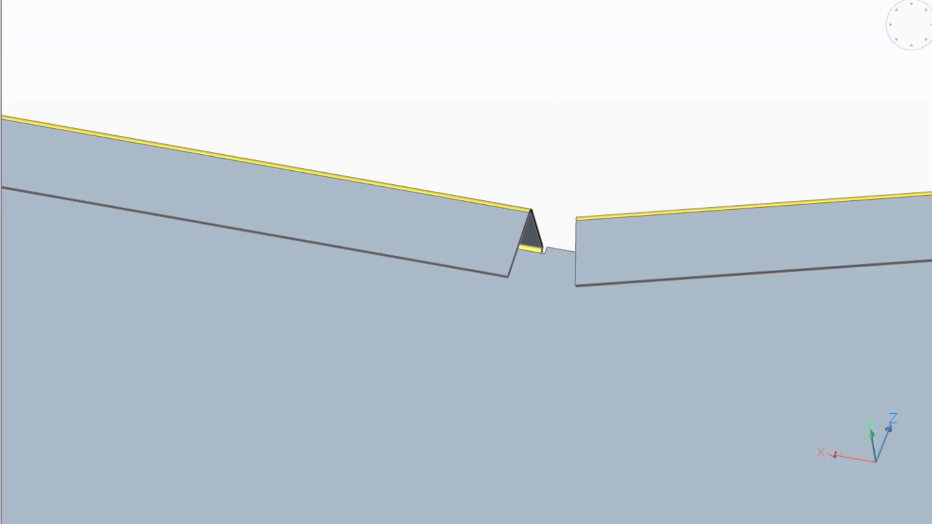
Step: Unfold the modified body, place its flat pattern beside the part, and inspect the gap between the adjacent flanges
{"action": "scroll", "coordinate": [478, 194], "scroll_direction": "down", "scroll_amount": 10}
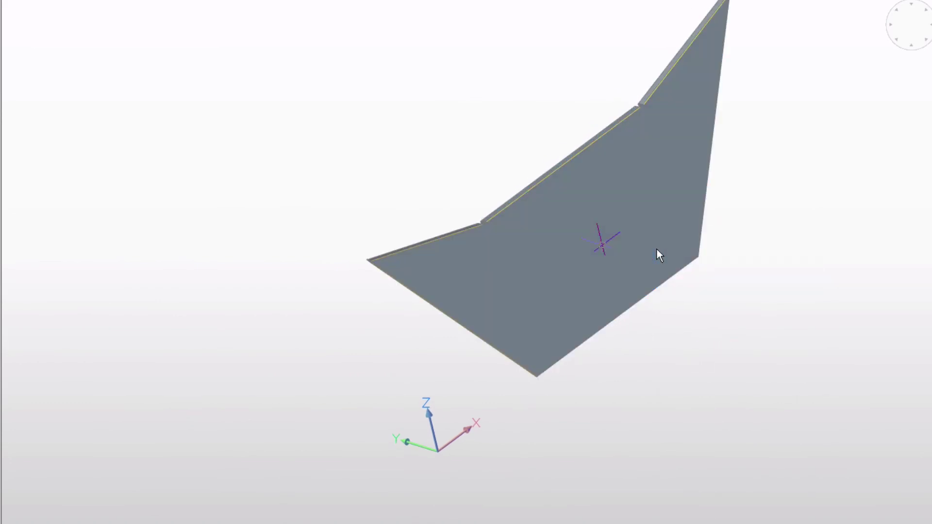
{"action": "left_click", "coordinate": [782, 173]}
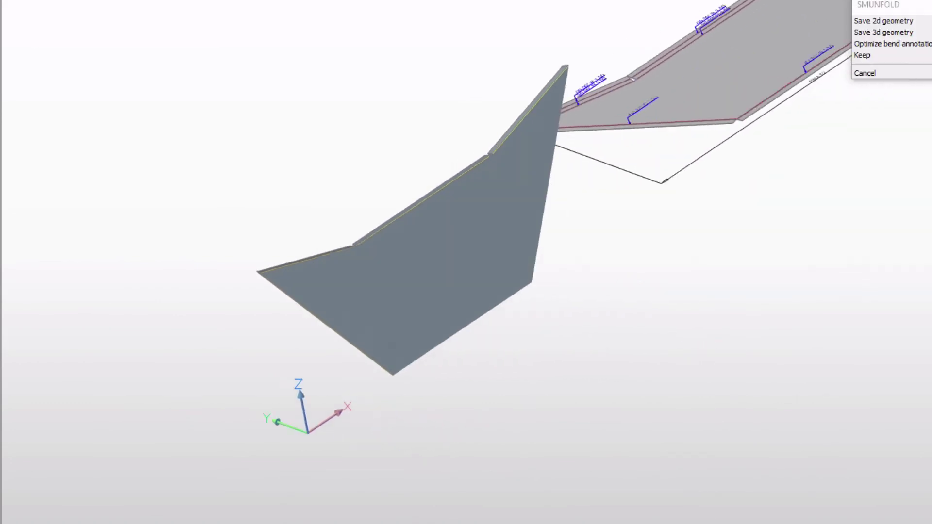
{"action": "middle_click_drag", "start_coordinate": [452, 87], "coordinate": [408, 104], "text": "shift"}
{"action": "scroll", "coordinate": [406, 104], "scroll_direction": "up", "scroll_amount": 8}
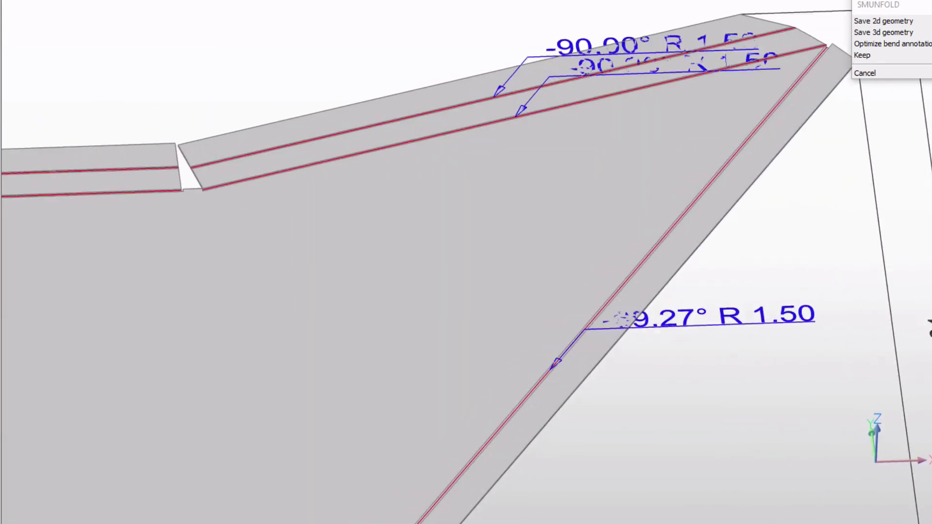
{"action": "middle_click_drag", "start_coordinate": [179, 146], "coordinate": [263, 146]}
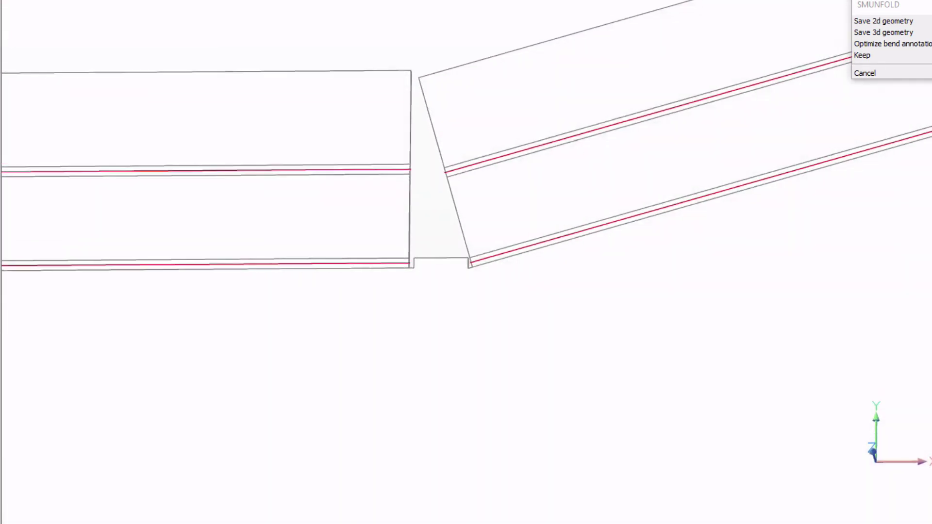